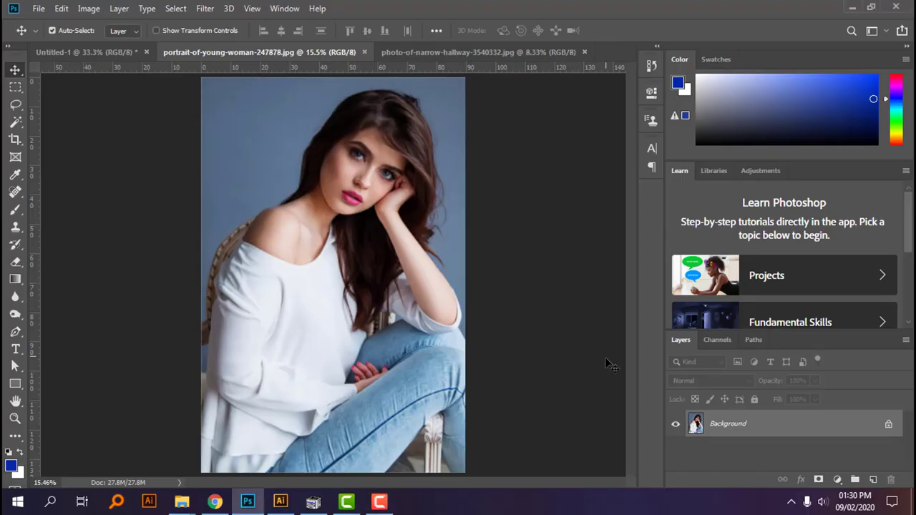
# Duplicate the Background portrait into a new Layer 1 and switch to the Pen Tool
pyautogui.hotkey('ctrl', 'j')
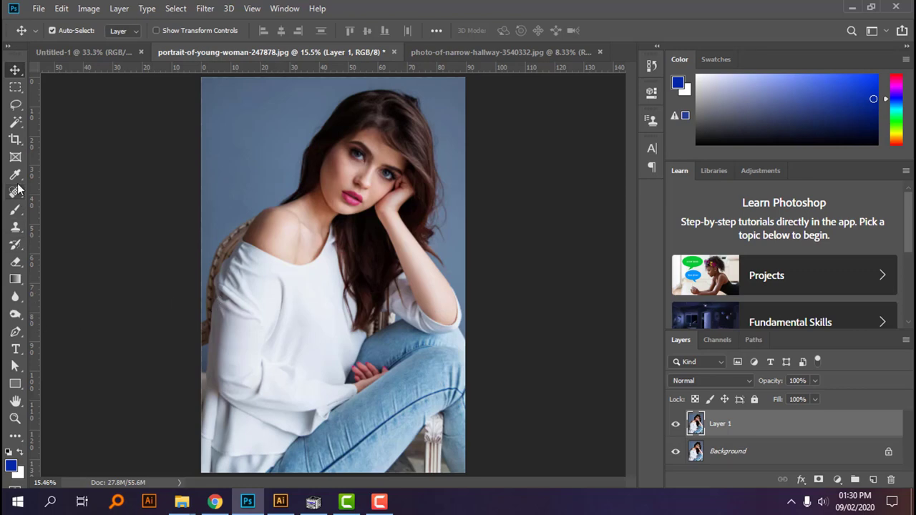
pyautogui.moveTo(16, 331); pyautogui.dragTo(64, 332)
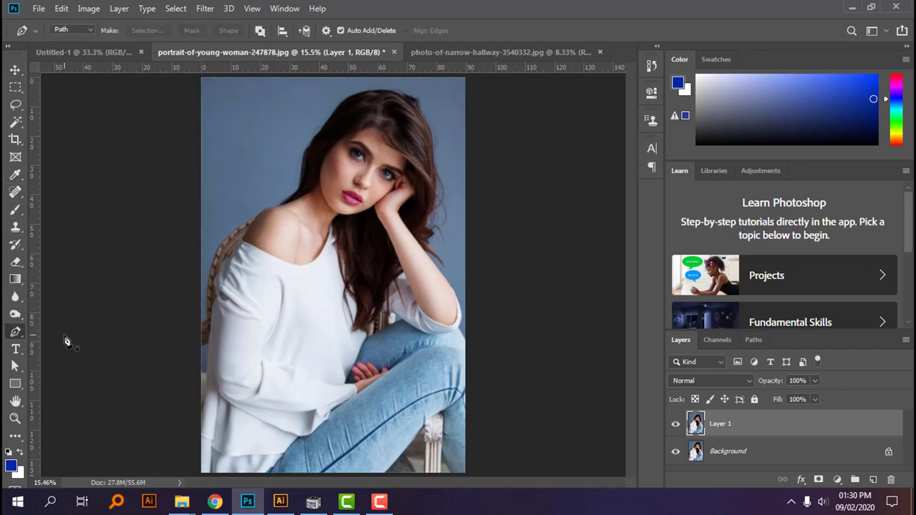
# Trace the path along the photo's left edge, the chair and her shoulder to the top of her hair
pyautogui.scroll(5, 209, 335)
pyautogui.scroll(2, 253, 337)
pyautogui.click(212, 282)
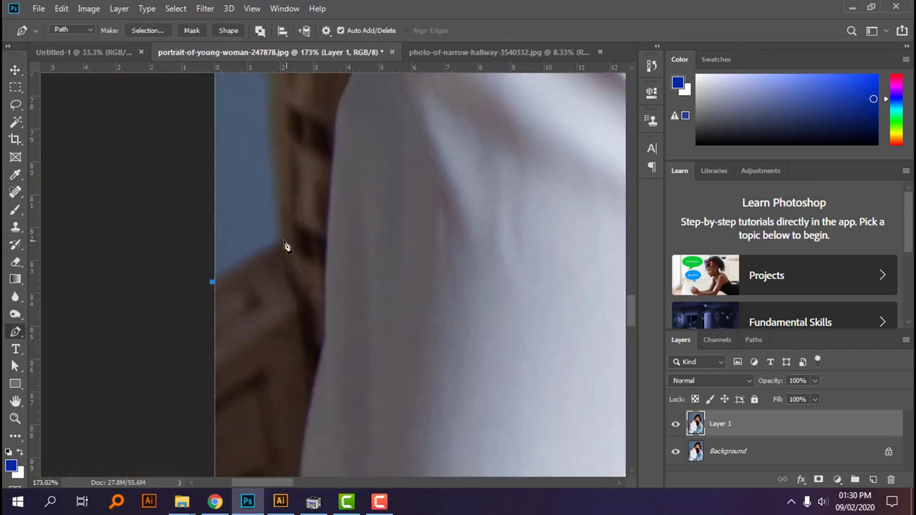
pyautogui.moveTo(244, 242); pyautogui.dragTo(317, 240)
pyautogui.click(313, 262)
pyautogui.scroll(-3, 317, 240)
pyautogui.click(264, 198)
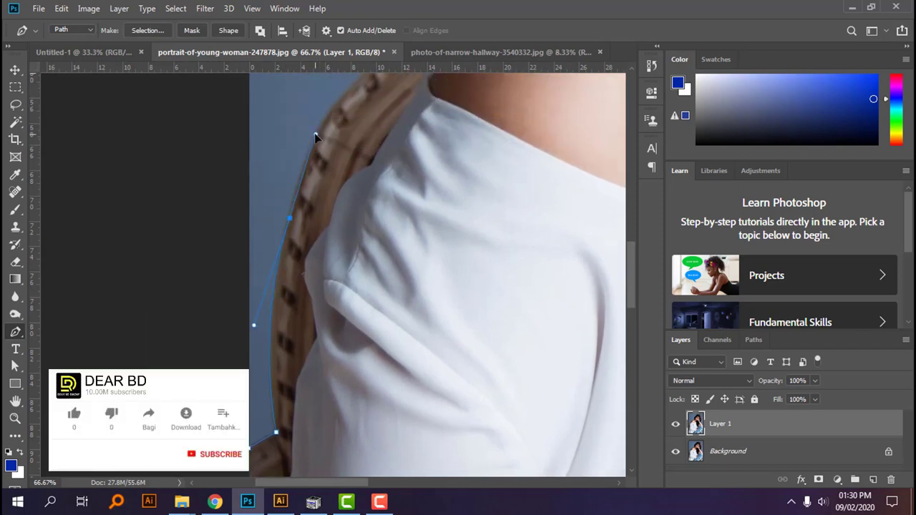
pyautogui.scroll(2, 515, 210)
pyautogui.scroll(-2, 515, 210)
pyautogui.scroll(3, 370, 239)
pyautogui.scroll(-1, 329, 274)
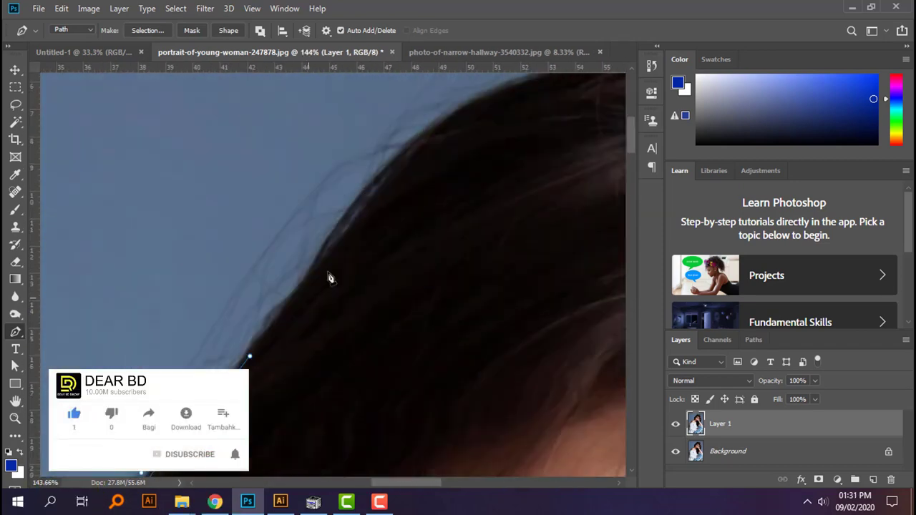
pyautogui.moveTo(457, 183)
pyautogui.mouseDown()
pyautogui.moveTo(637, 172)
pyautogui.moveTo(623, 458)
pyautogui.mouseUp()
# Continue the path around her hair and arm, close it, and load it as a selection
pyautogui.click(388, 209)
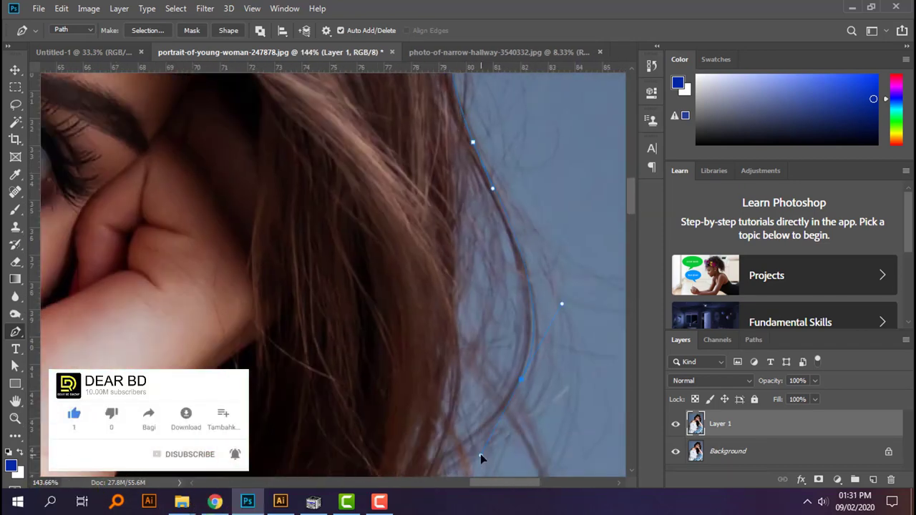
pyautogui.moveTo(444, 283); pyautogui.dragTo(489, 268)
pyautogui.moveTo(401, 332); pyautogui.dragTo(297, 215)
pyautogui.scroll(-3, 403, 292)
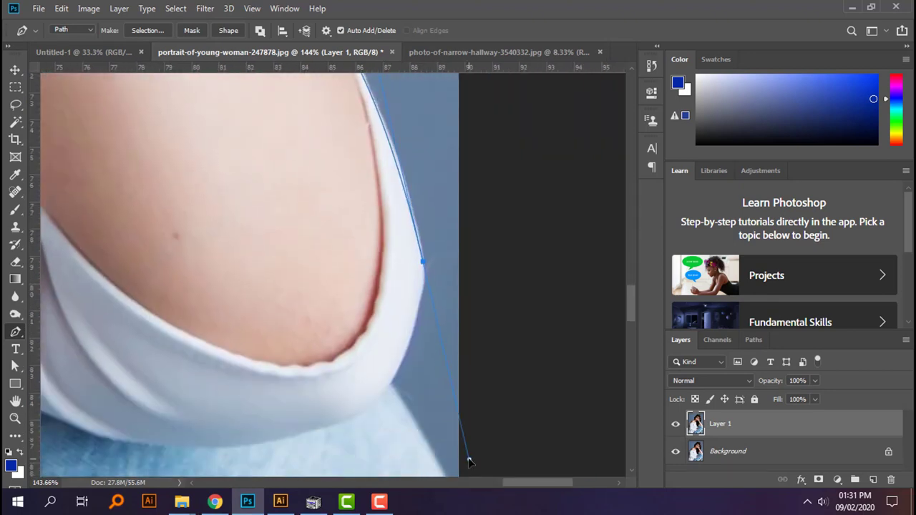
pyautogui.moveTo(389, 383); pyautogui.dragTo(369, 407)
pyautogui.scroll(-4, 432, 343)
pyautogui.scroll(-3, 432, 347)
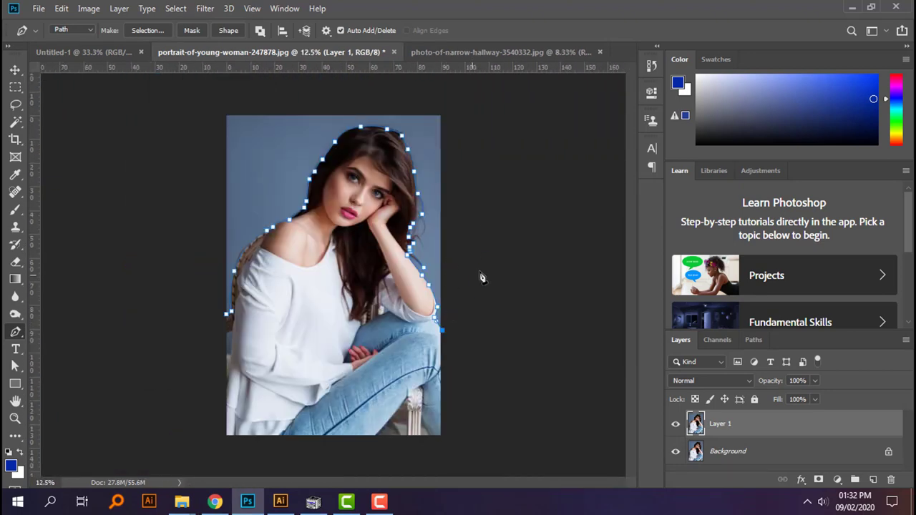
pyautogui.moveTo(208, 98); pyautogui.dragTo(199, 309)
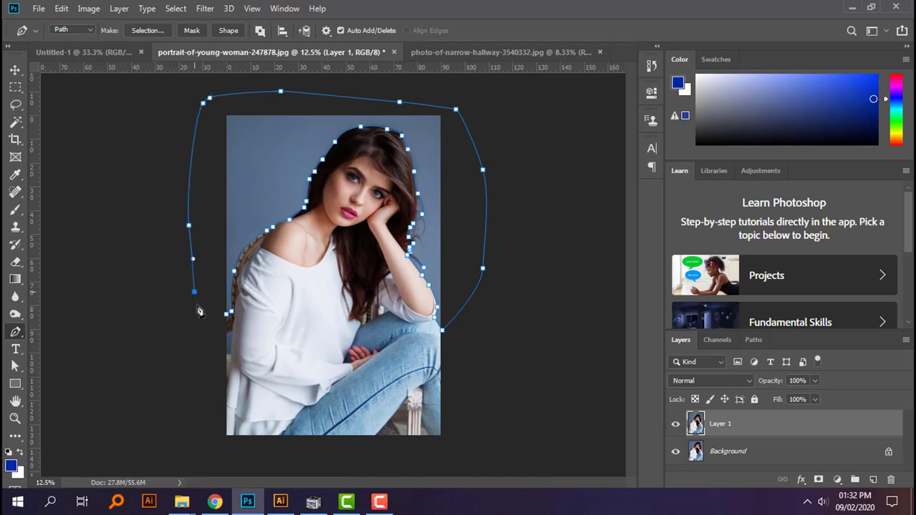
pyautogui.hotkey('ctrl', 'Return')
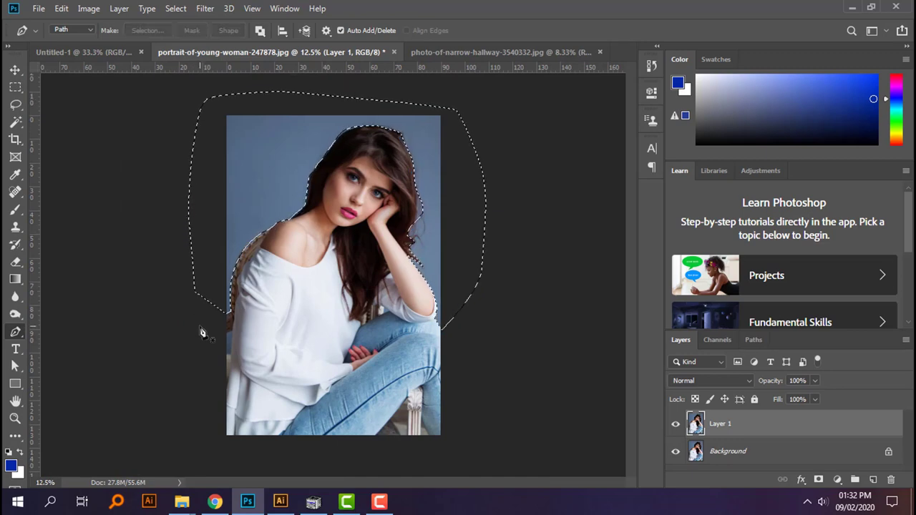
# Look through the Layer and neighbouring menus for the feather command
pyautogui.click(120, 9)
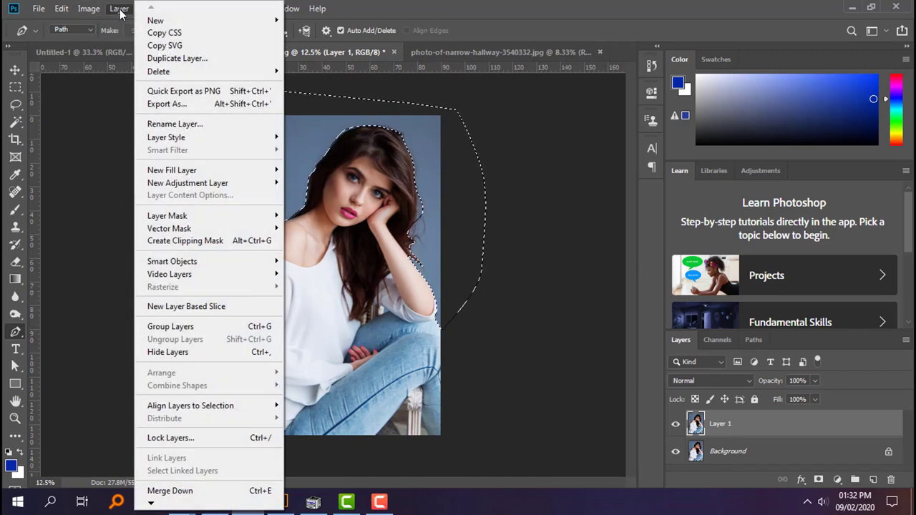
pyautogui.click(120, 8)
pyautogui.click(147, 8)
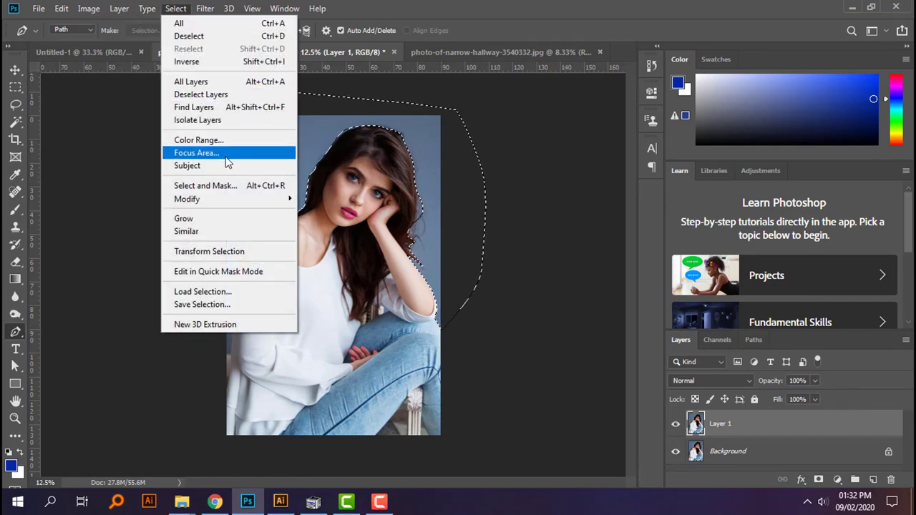
pyautogui.click(211, 64)
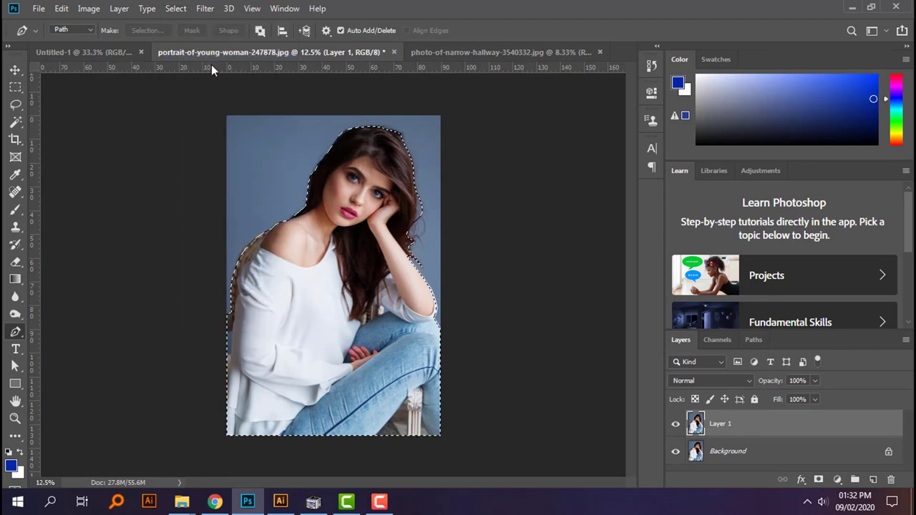
# Feather the selection by 0.5 px, then bring up Select and Mask
pyautogui.click(168, 15)
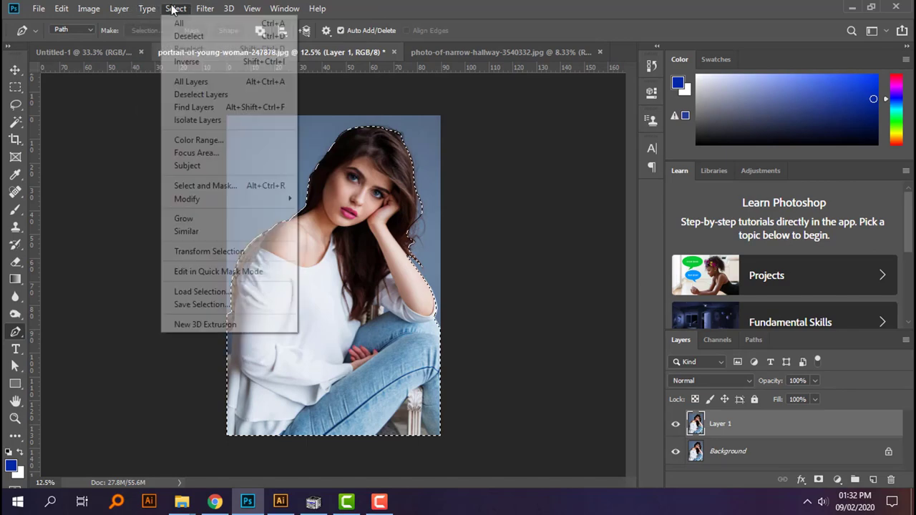
pyautogui.moveTo(215, 230)
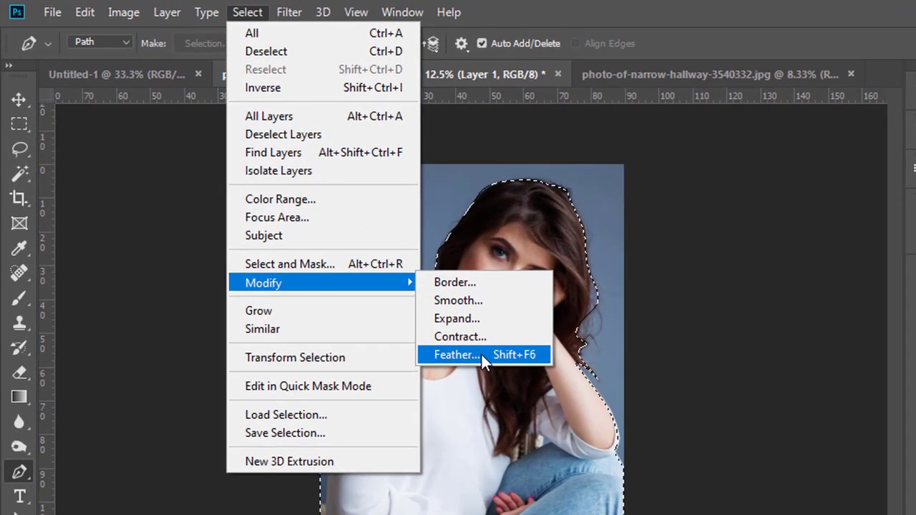
pyautogui.click(480, 353)
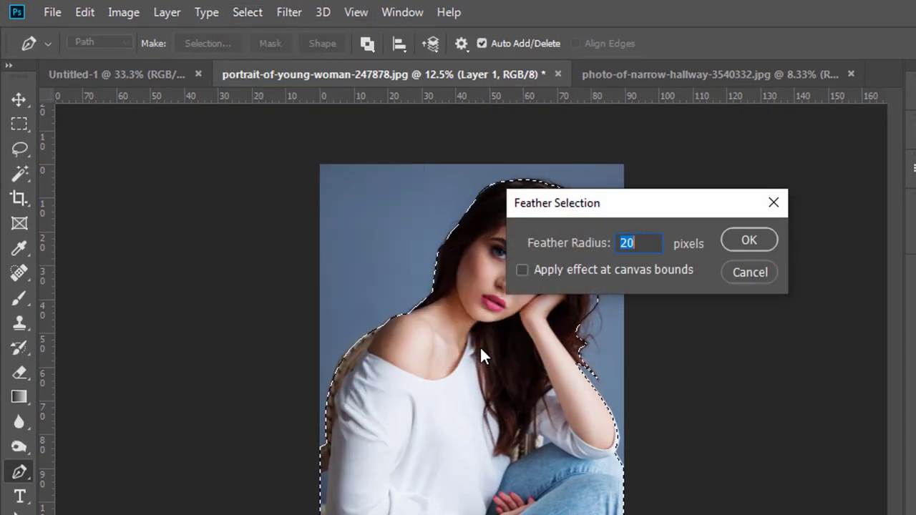
pyautogui.write('0.5')
pyautogui.press('Return')
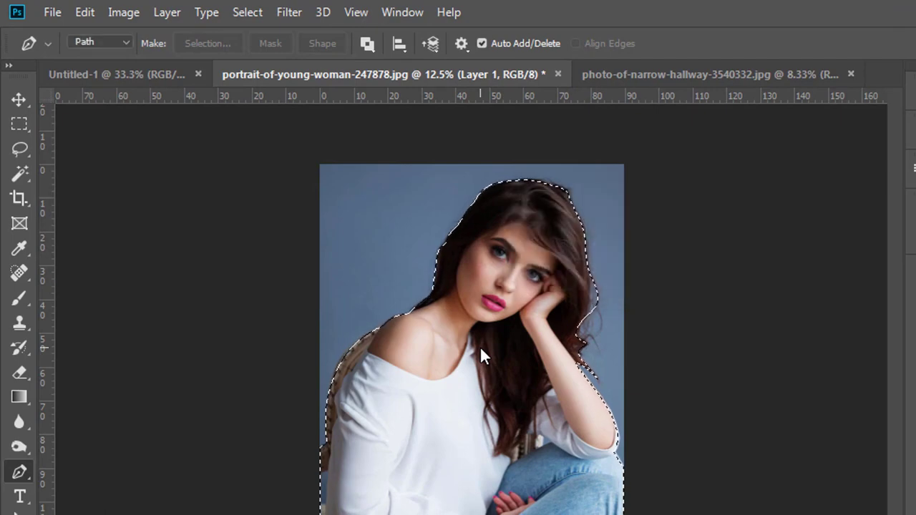
pyautogui.click(247, 12)
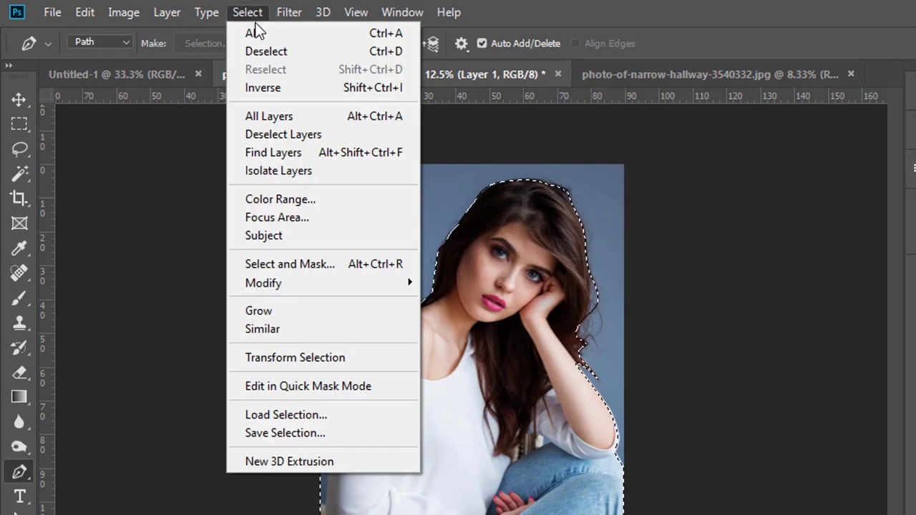
pyautogui.click(306, 270)
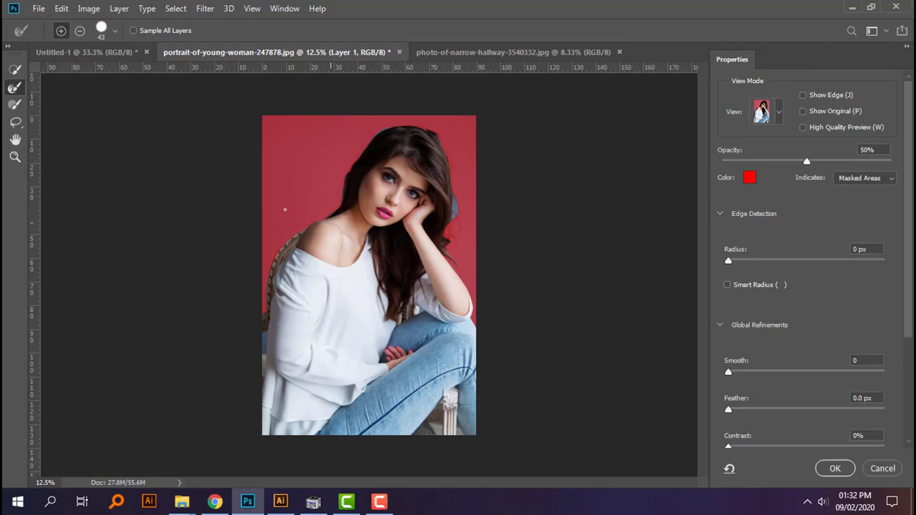
# Inspect the selection edge around her hair, head and shoulders, then zoom out
pyautogui.scroll(5, 283, 264)
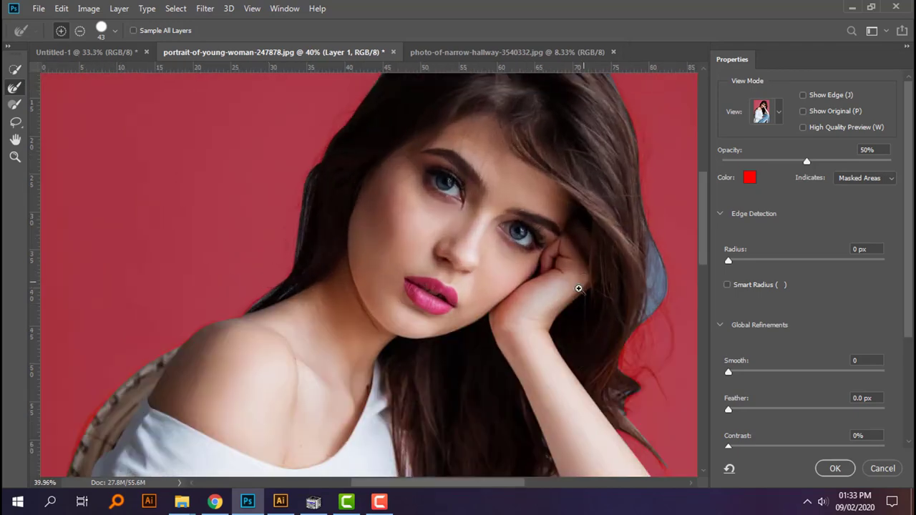
pyautogui.moveTo(579, 288); pyautogui.dragTo(512, 285)
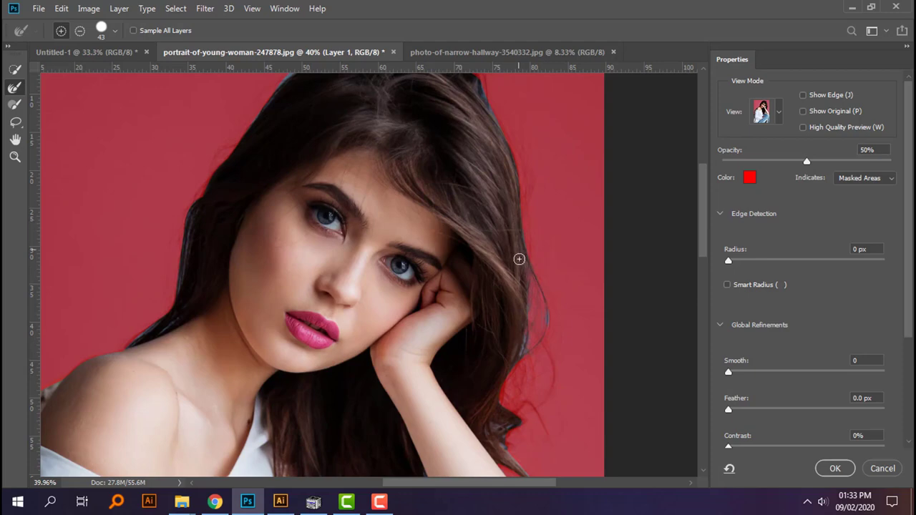
pyautogui.moveTo(519, 259); pyautogui.dragTo(545, 304)
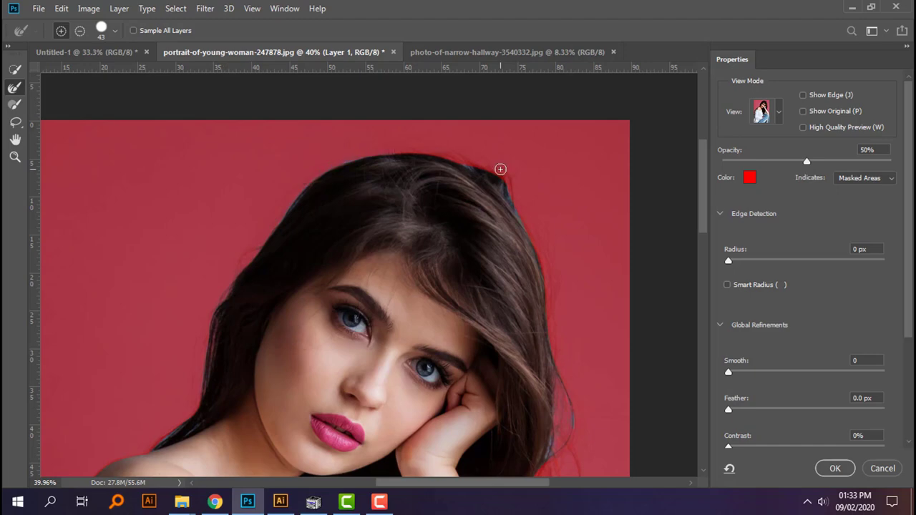
pyautogui.moveTo(587, 415); pyautogui.dragTo(556, 236)
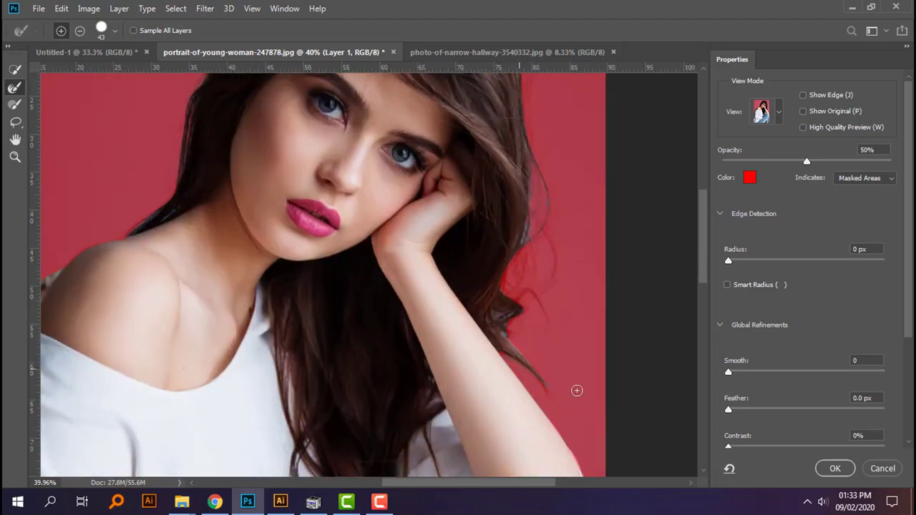
pyautogui.hotkey('ctrl', '-')
pyautogui.hotkey('ctrl', '-')
pyautogui.hotkey('ctrl', '-')
pyautogui.hotkey('ctrl', '-')
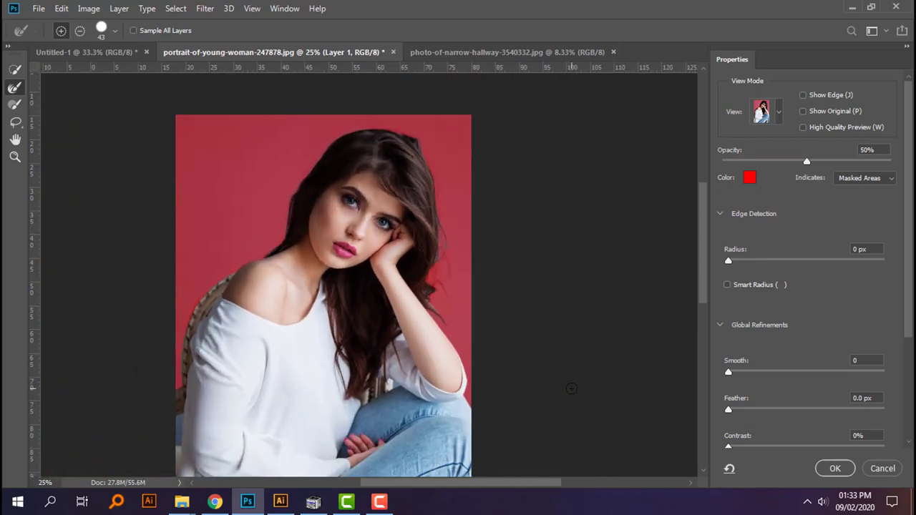
# Set Smooth 7, Feather 0.6 px and Contrast 9%, and apply the refinement with OK
pyautogui.click(739, 372)
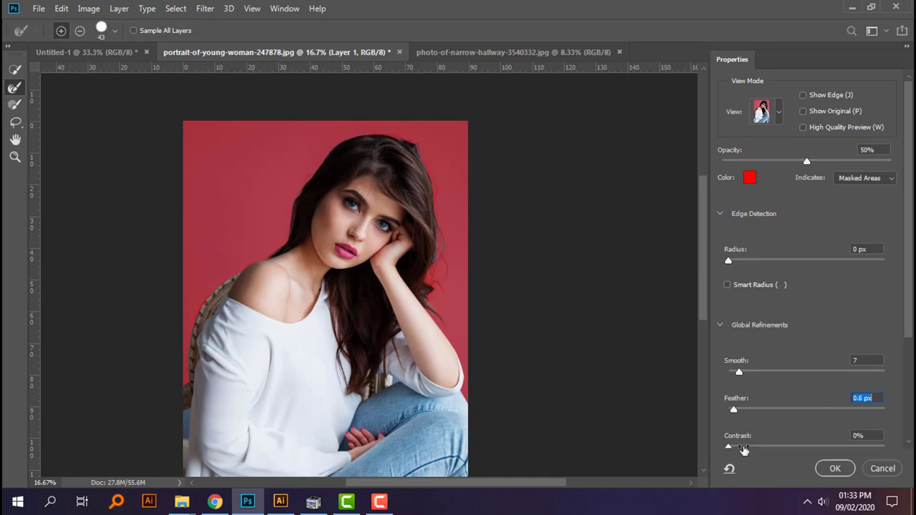
pyautogui.click(743, 446)
pyautogui.scroll(-1, 777, 390)
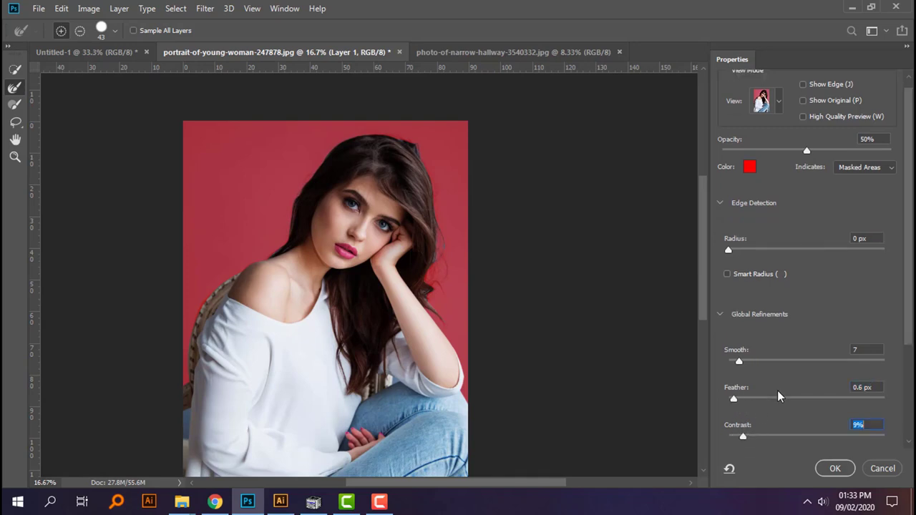
pyautogui.scroll(-2, 777, 390)
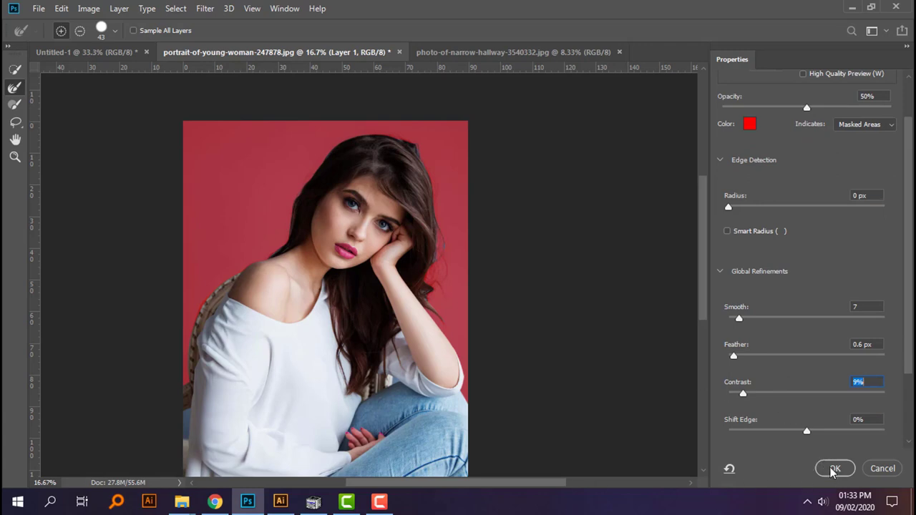
pyautogui.click(833, 469)
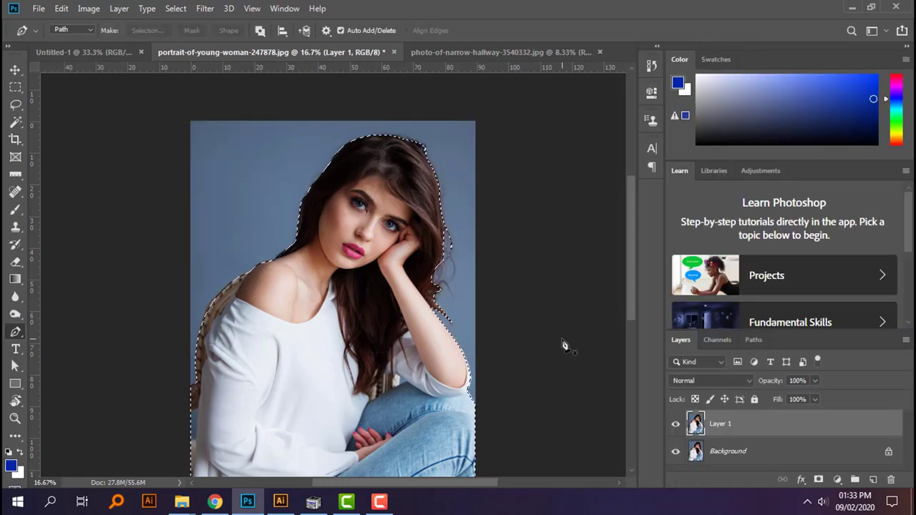
# Copy the selected woman to Layer 2, delete Layer 1, and hide the Background
pyautogui.hotkey('ctrl', 'j')
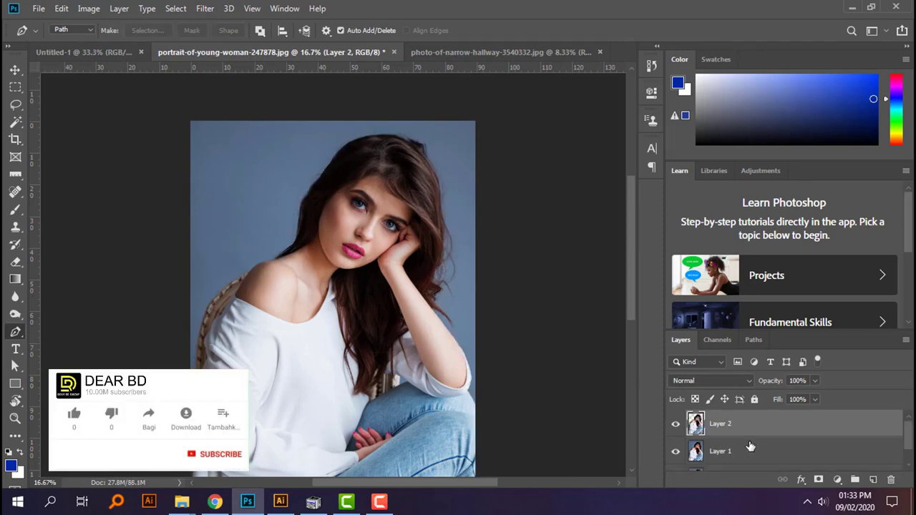
pyautogui.click(750, 447)
pyautogui.press('Delete')
pyautogui.click(675, 450)
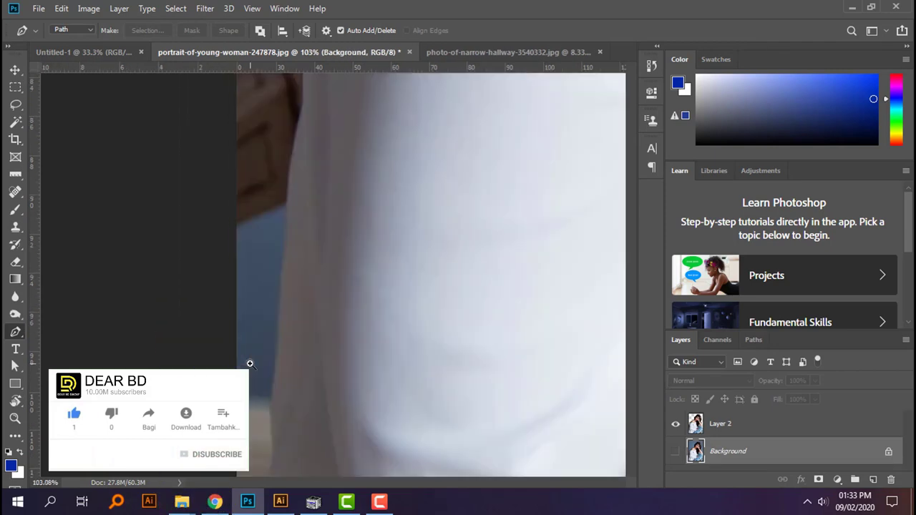
# Delete the backdrop patch beside her shirt from Layer 2 using a 0-feather path selection
pyautogui.scroll(5, 243, 361)
pyautogui.click(206, 249)
pyautogui.click(291, 197)
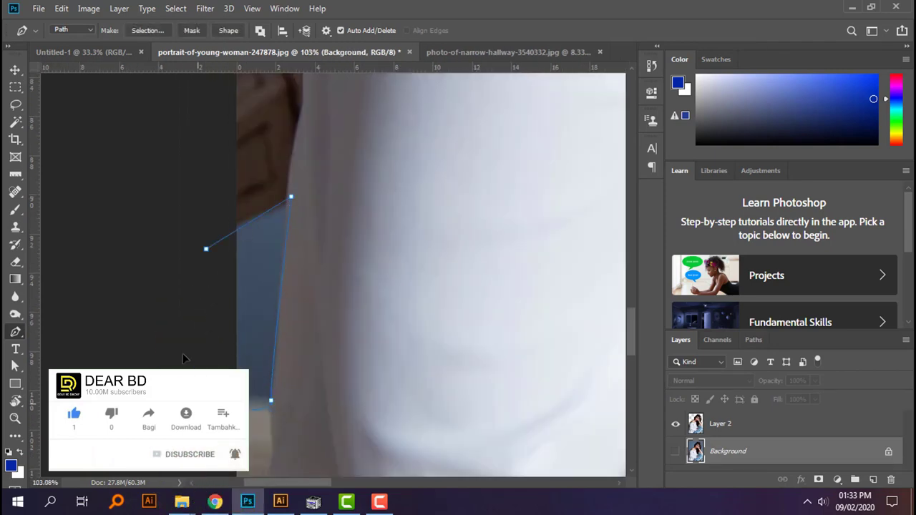
pyautogui.click(179, 310)
pyautogui.hotkey('ctrl', 'Return')
pyautogui.hotkey('shift', 'F6')
pyautogui.write('0')
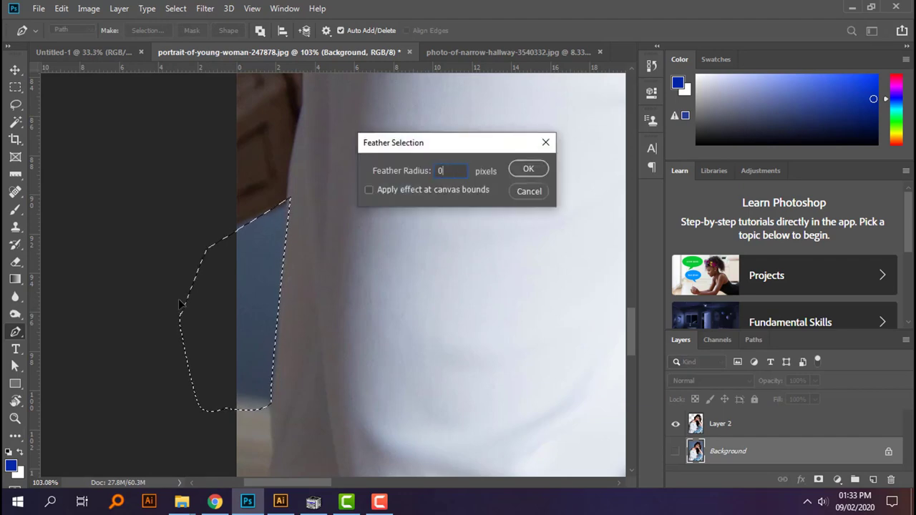
pyautogui.press('Return')
pyautogui.click(758, 423)
pyautogui.press('Delete')
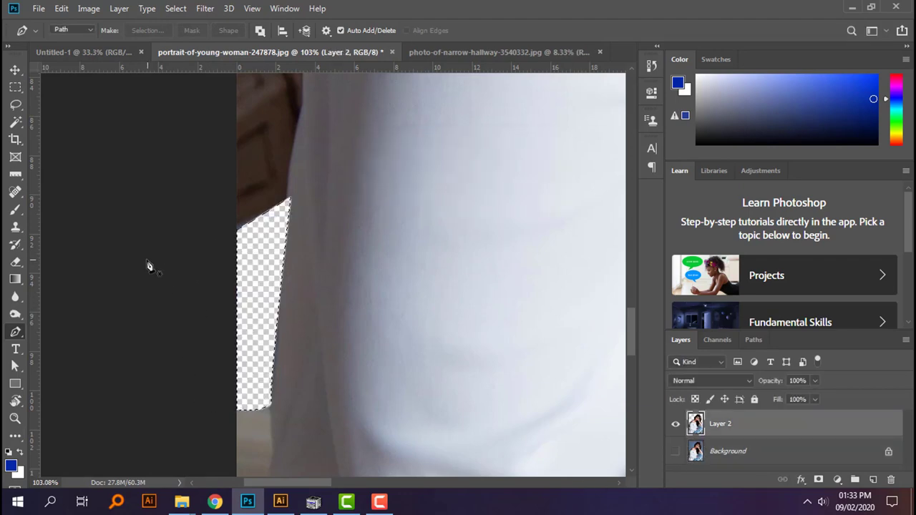
# Zoom in on the backdrop gap between her hair and jeans near the knee
pyautogui.press('m')
pyautogui.hotkey('ctrl', '0')
pyautogui.moveTo(301, 280); pyautogui.dragTo(415, 333)
pyautogui.press('p')
pyautogui.moveTo(327, 256); pyautogui.dragTo(562, 339)
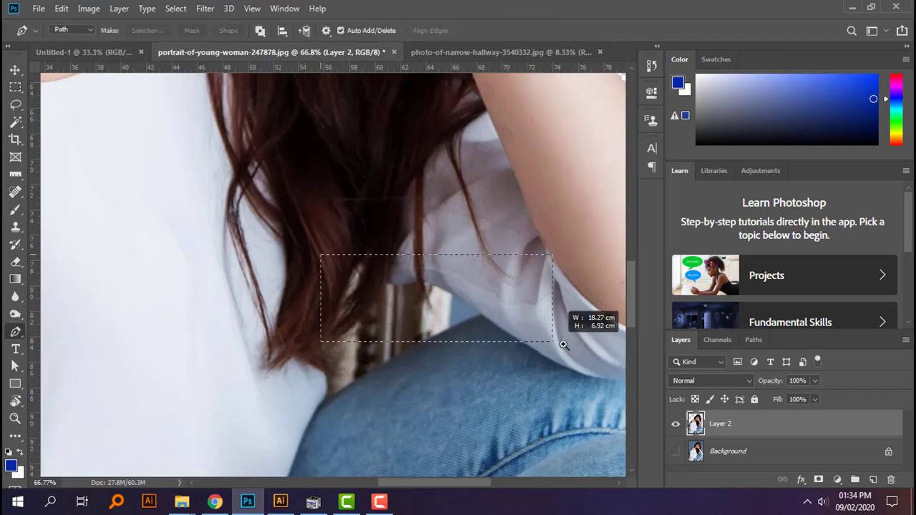
# Delete the triangular backdrop gap, deselect, and fit the whole image in view
pyautogui.click(416, 311)
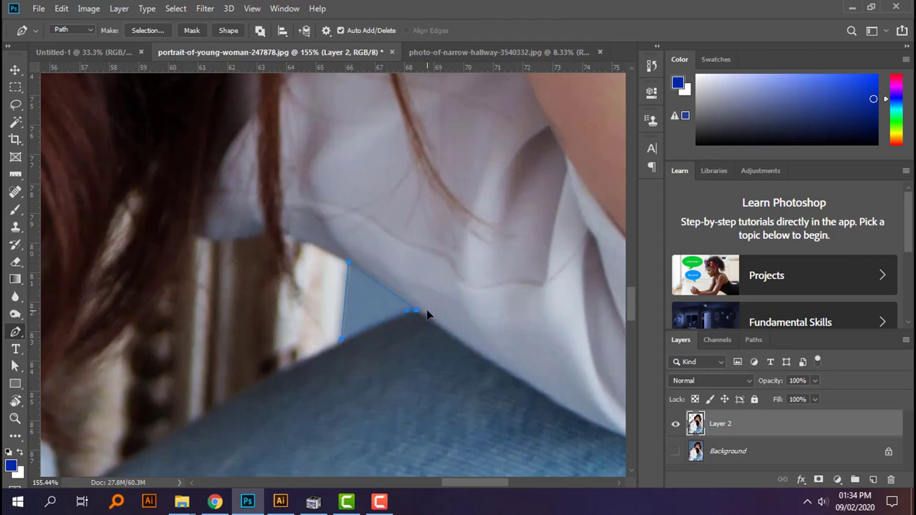
pyautogui.hotkey('ctrl', 'Return')
pyautogui.hotkey('shift', 'F6')
pyautogui.press('Return')
pyautogui.press('Delete')
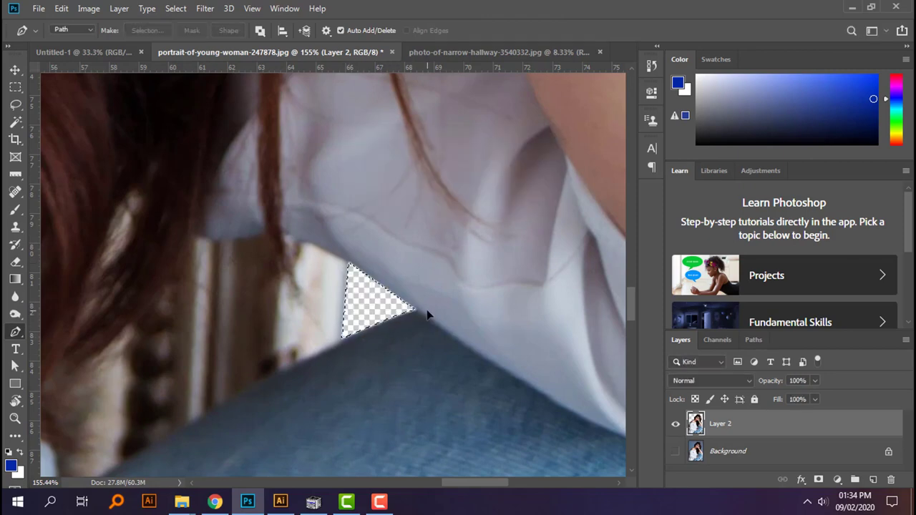
pyautogui.hotkey('ctrl', 'd')
pyautogui.press('m')
pyautogui.hotkey('ctrl', '0')
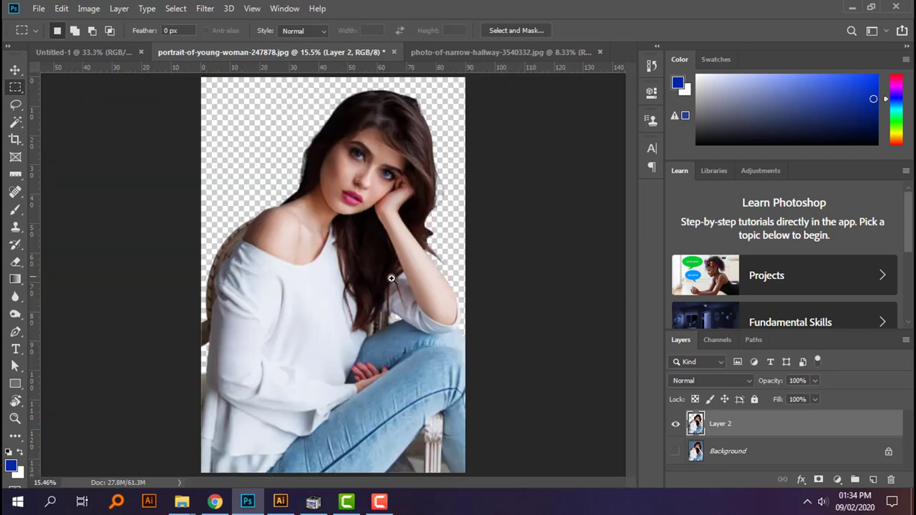
# Turn the Background visibility back on and place a new Layer 3 beneath Layer 2
pyautogui.scroll(5, 391, 277)
pyautogui.hotkey('ctrl', '0')
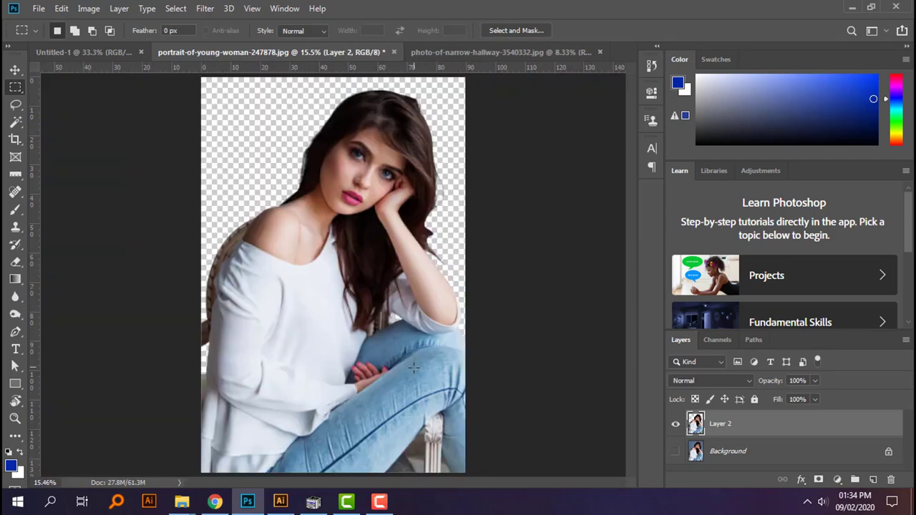
pyautogui.hotkey('ctrl', '-')
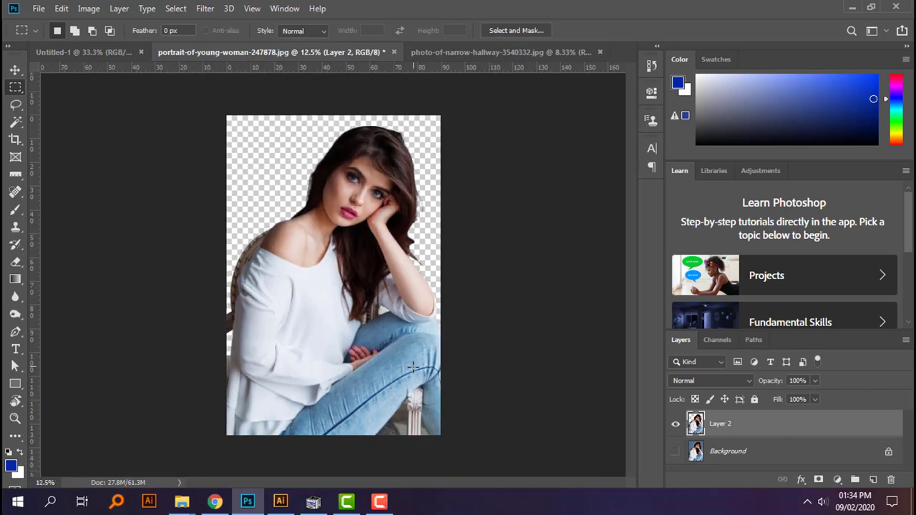
pyautogui.click(675, 451)
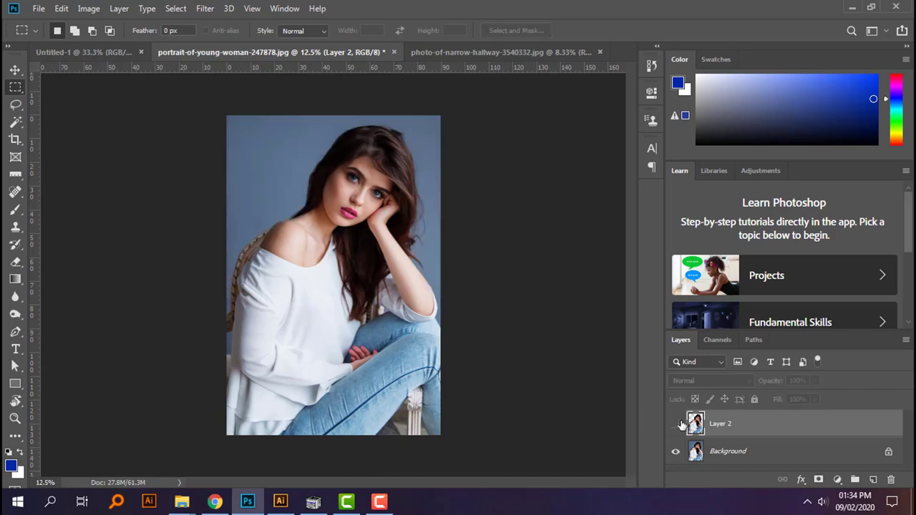
pyautogui.click(675, 450)
pyautogui.click(675, 450)
pyautogui.click(676, 451)
pyautogui.click(675, 450)
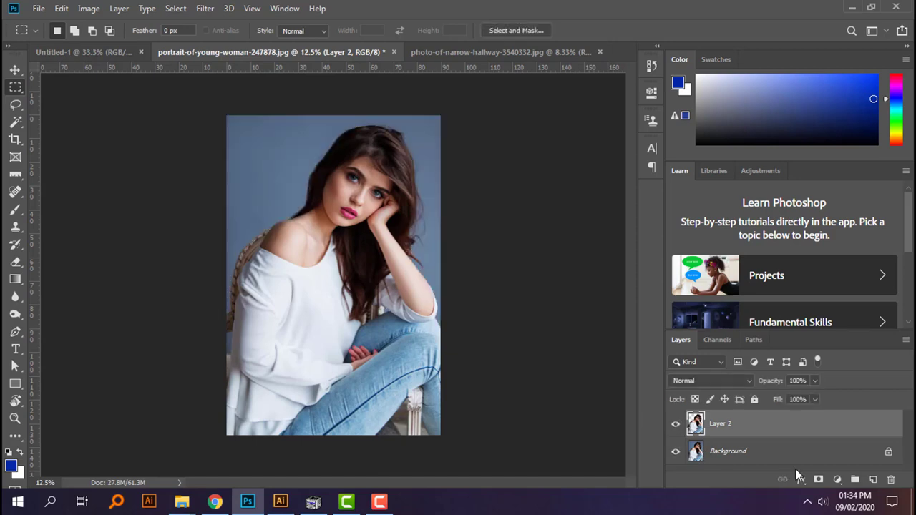
pyautogui.click(873, 480)
pyautogui.moveTo(744, 428); pyautogui.dragTo(739, 467)
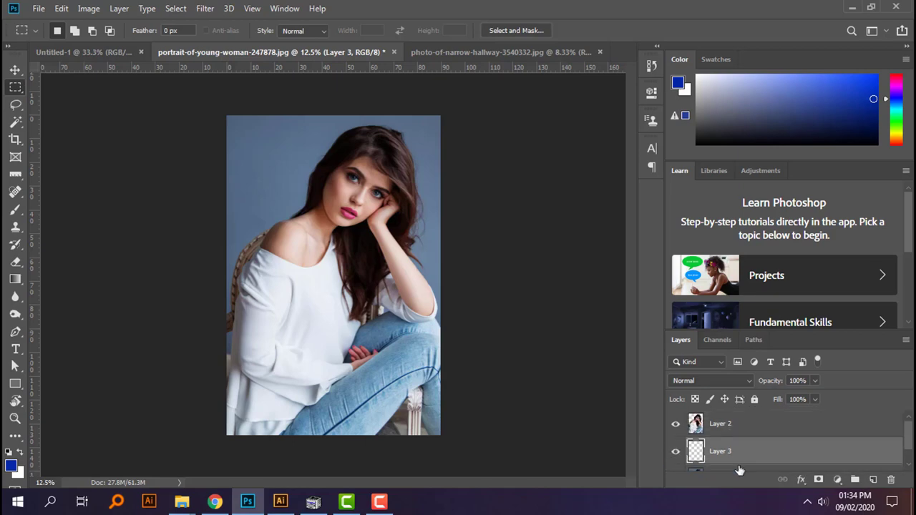
# Fill Layer 3 with white, convert the Background to Layer 0, and move Layer 3 beneath it
pyautogui.hotkey('ctrl', 'BackSpace')
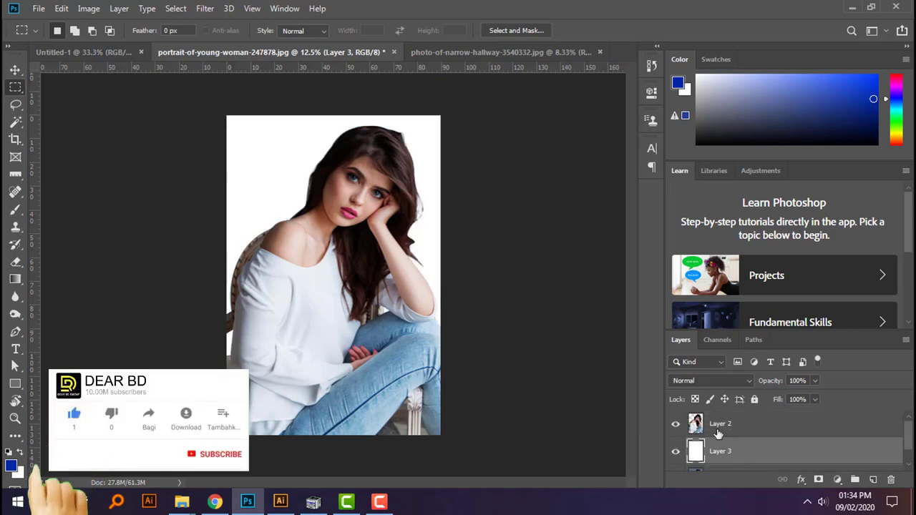
pyautogui.scroll(-1, 698, 458)
pyautogui.doubleClick(695, 458)
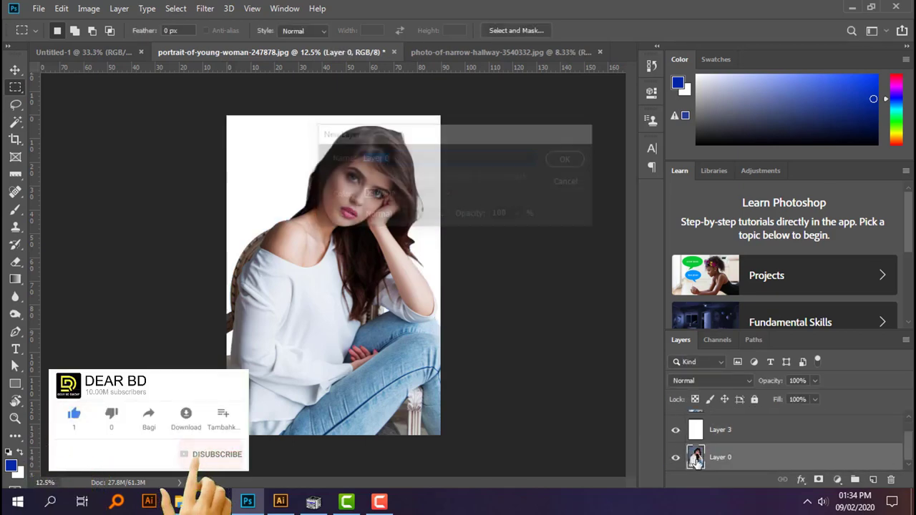
pyautogui.press('Return')
pyautogui.click(733, 435)
pyautogui.moveTo(733, 435); pyautogui.dragTo(734, 466)
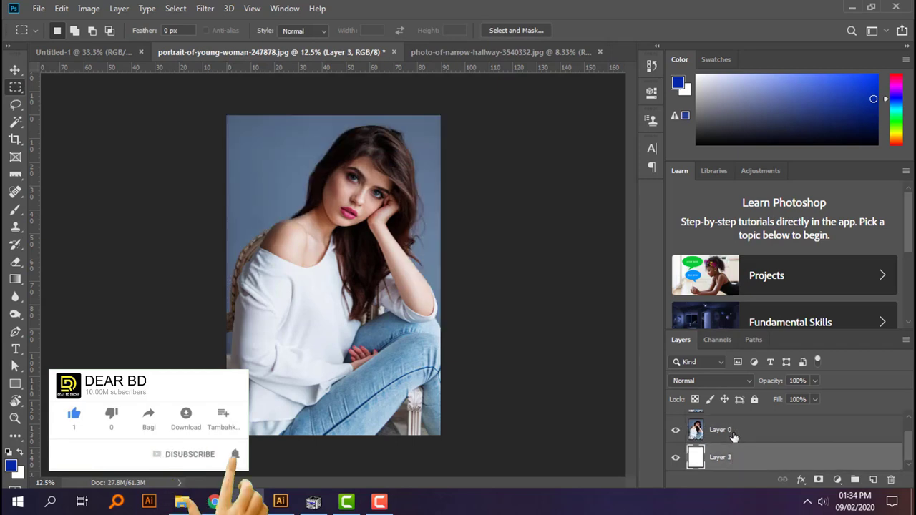
# Zoom in on her face and toggle Layer 0 to check the cut-out against white
pyautogui.click(676, 452)
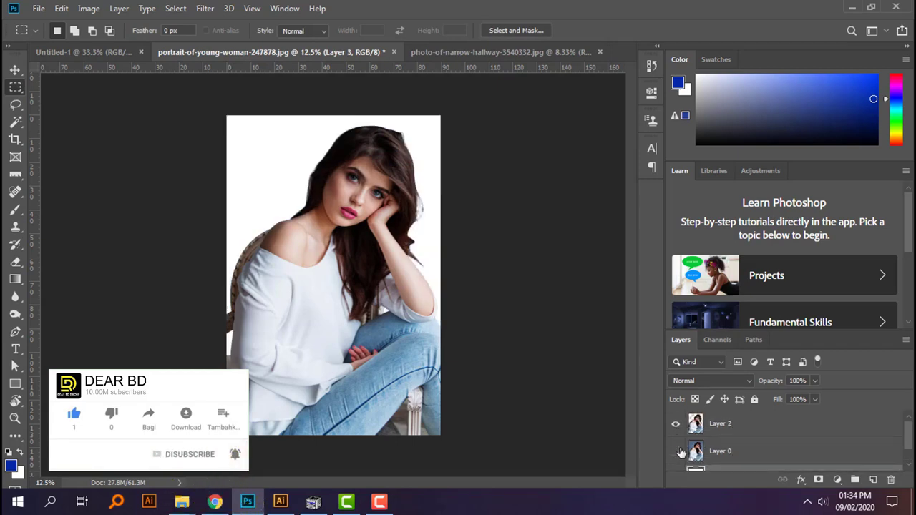
pyautogui.click(675, 452)
pyautogui.scroll(3, 472, 255)
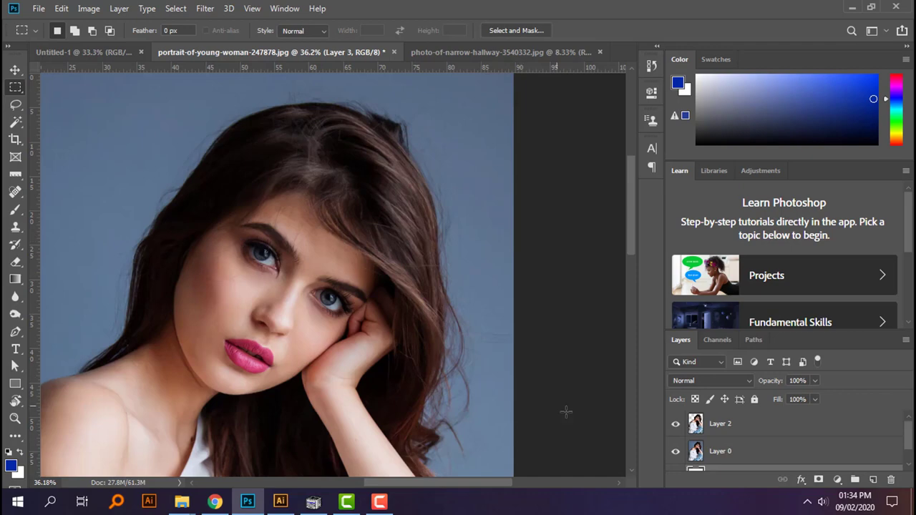
pyautogui.moveTo(620, 436); pyautogui.dragTo(585, 370)
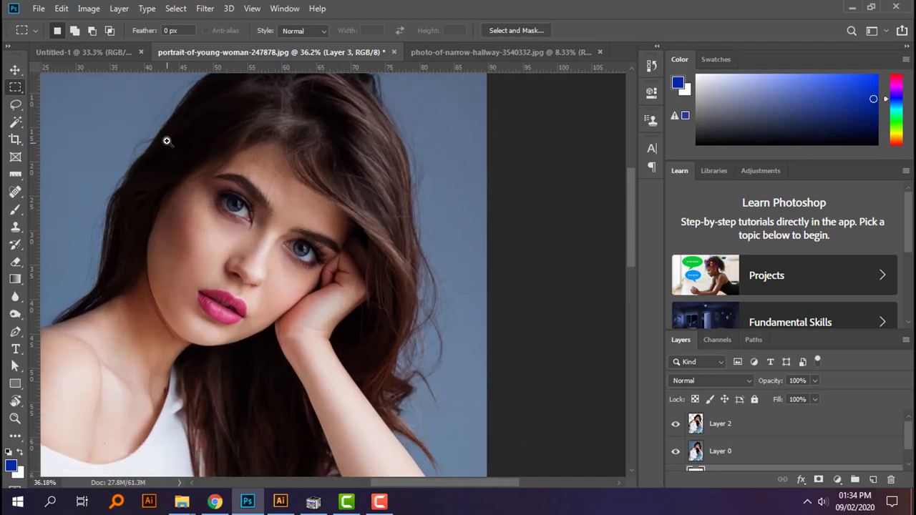
pyautogui.scroll(2, 531, 368)
pyautogui.scroll(2, 475, 365)
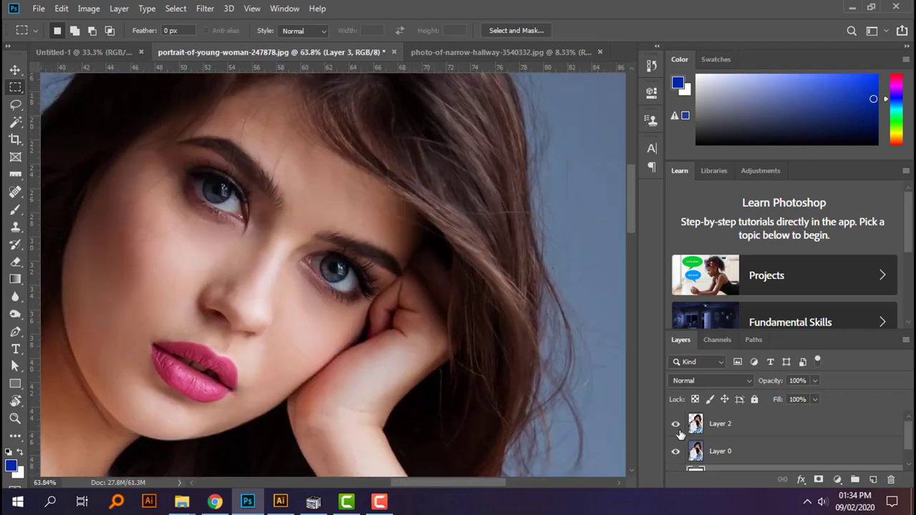
pyautogui.click(674, 451)
pyautogui.click(674, 452)
pyautogui.click(674, 451)
pyautogui.click(674, 451)
# Keep toggling Layer 0 while zooming out to inspect the cut-out edges on the whole portrait
pyautogui.hotkey('ctrl', '-')
pyautogui.click(674, 453)
pyautogui.click(674, 453)
pyautogui.click(674, 453)
pyautogui.click(674, 453)
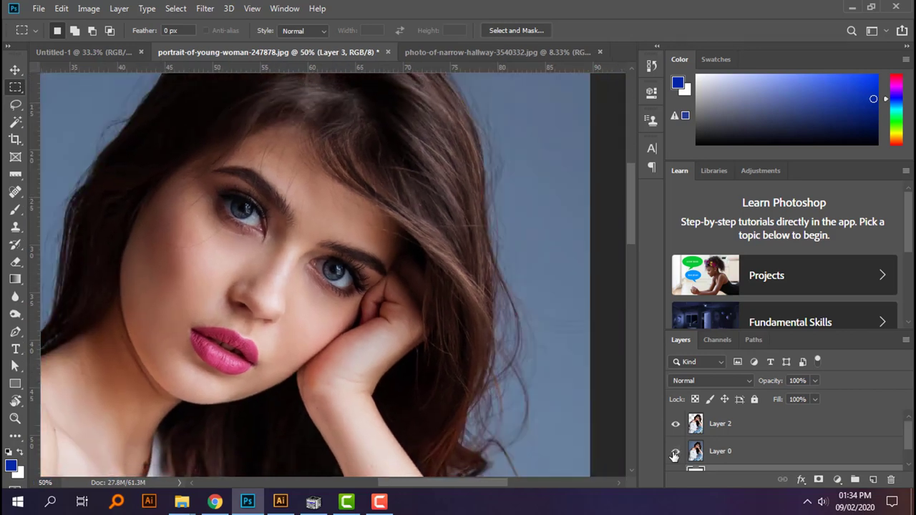
pyautogui.click(674, 453)
pyautogui.click(674, 453)
pyautogui.click(674, 453)
pyautogui.click(674, 452)
pyautogui.click(675, 453)
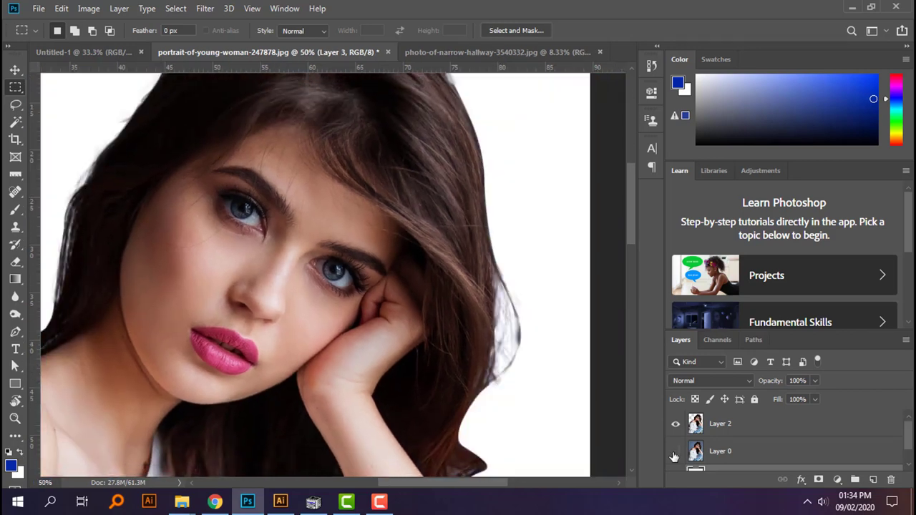
pyautogui.hotkey('ctrl', '-')
pyautogui.click(674, 453)
pyautogui.click(674, 453)
pyautogui.click(674, 453)
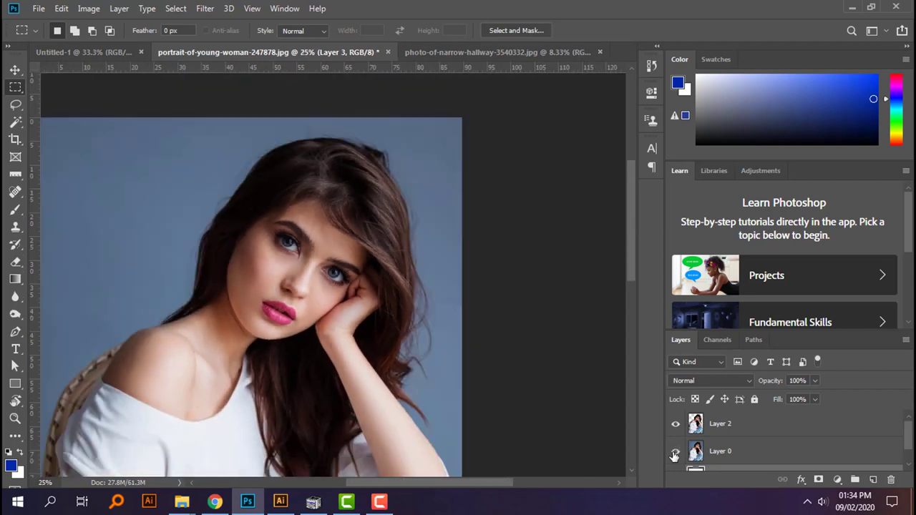
pyautogui.hotkey('ctrl', '-')
pyautogui.hotkey('ctrl', '-')
pyautogui.hotkey('ctrl', '-')
pyautogui.scroll(-1, 685, 444)
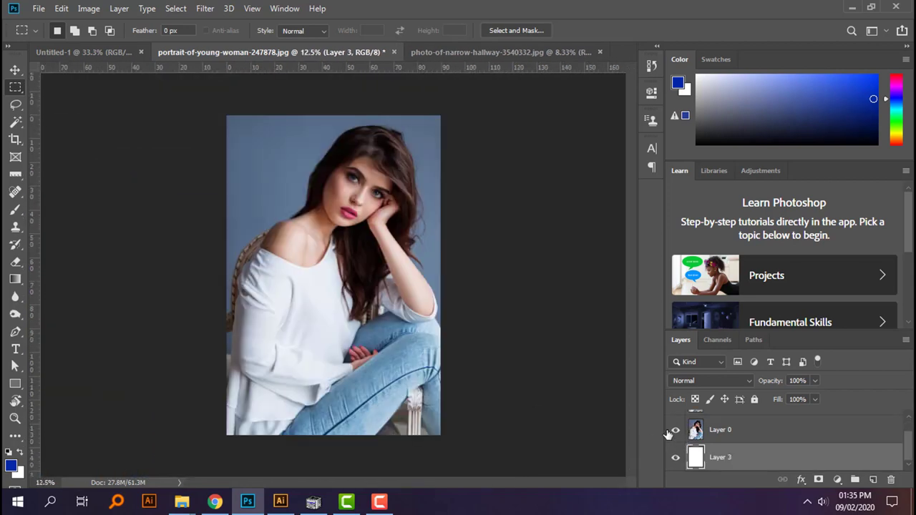
pyautogui.click(15, 69)
# Drag the cut-out woman into the banner and enlarge her on the left side
pyautogui.click(146, 213)
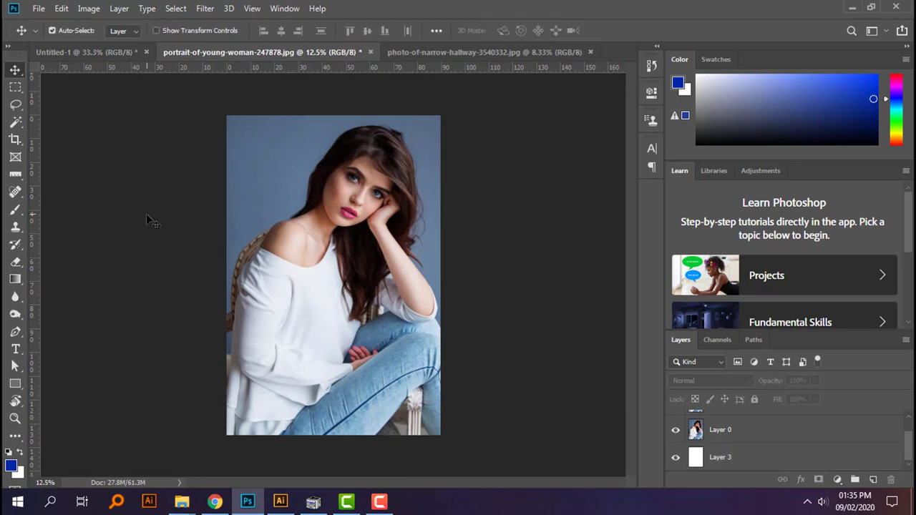
pyautogui.click(340, 290)
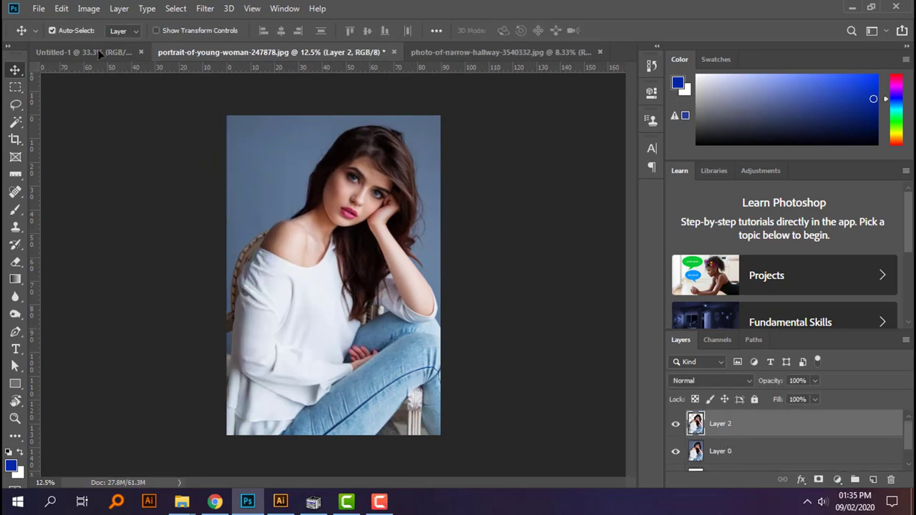
pyautogui.moveTo(377, 335); pyautogui.dragTo(466, 413)
pyautogui.hotkey('ctrl', 't')
pyautogui.moveTo(285, 364); pyautogui.dragTo(337, 445)
pyautogui.press('Return')
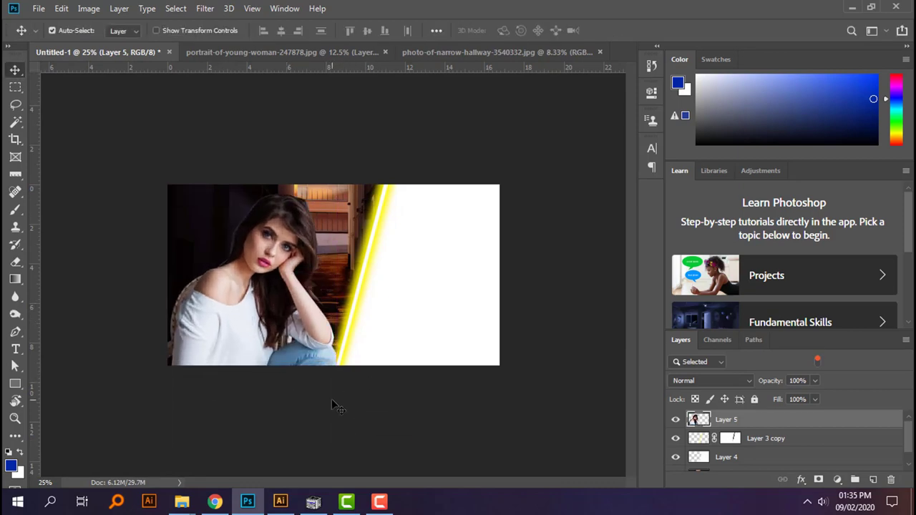
# Mask the woman with the inverted line-layer selection and move her below Layer 4
pyautogui.keyDown('ctrl'); pyautogui.click(703, 442); pyautogui.keyUp('ctrl')
pyautogui.hotkey('ctrl', 'shift', 'i')
pyautogui.click(819, 479)
pyautogui.press('m')
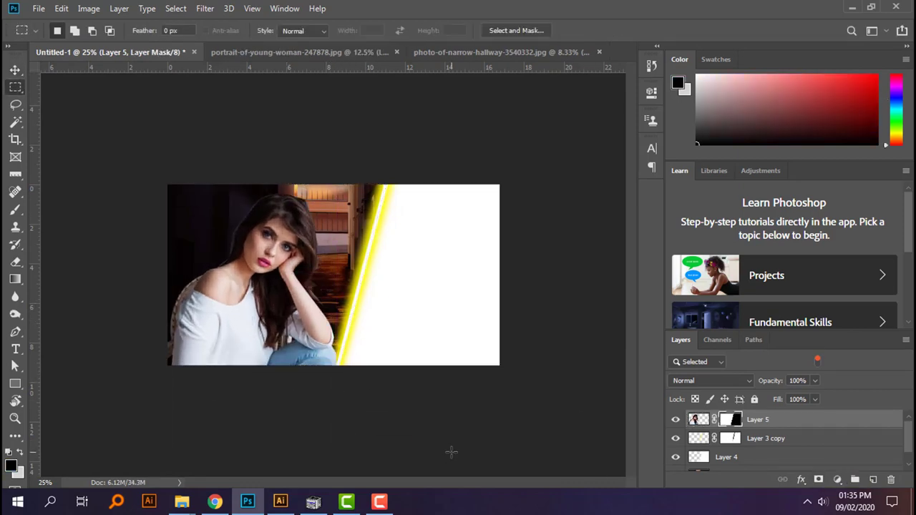
pyautogui.hotkey('ctrl', '0')
pyautogui.moveTo(702, 423); pyautogui.dragTo(701, 465)
pyautogui.hotkey('ctrl', '-')
# Add a Brightness/Contrast adjustment clipped to the woman with brightness -30
pyautogui.click(837, 479)
pyautogui.click(844, 280)
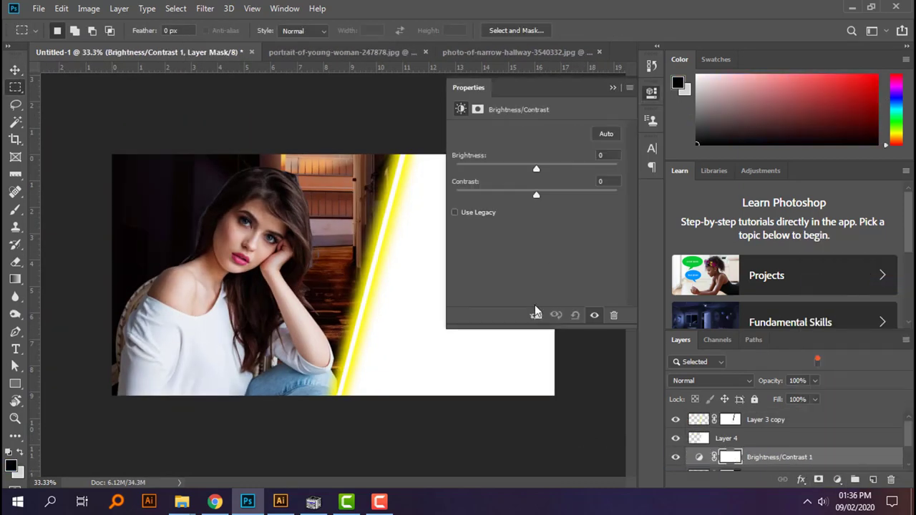
pyautogui.click(536, 315)
pyautogui.moveTo(536, 169)
pyautogui.mouseDown()
pyautogui.moveTo(521, 173)
pyautogui.moveTo(522, 199)
pyautogui.mouseUp()
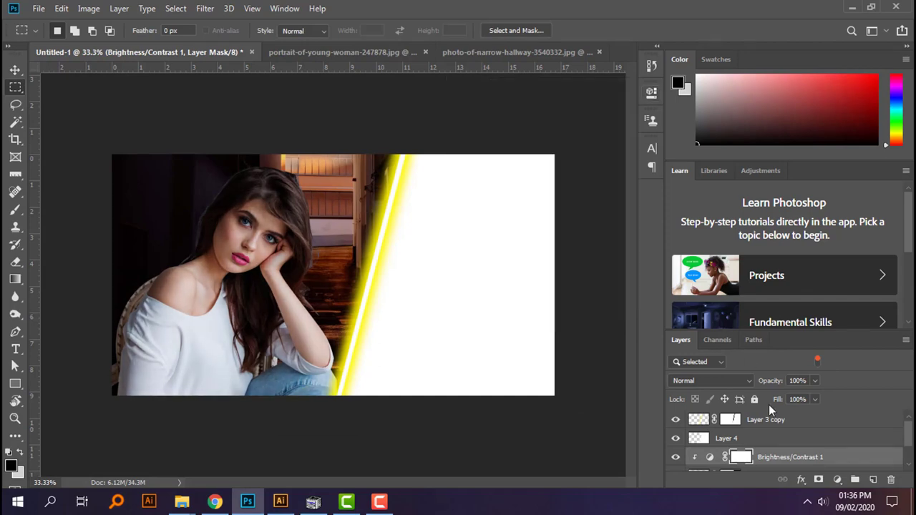
pyautogui.scroll(-1, 768, 404)
# Pick the Dodge Tool at brush size 100, check the woman up close, and return to the portrait document
pyautogui.click(759, 457)
pyautogui.rightClick(16, 314)
pyautogui.click(41, 313)
pyautogui.press('[')
pyautogui.press('[')
pyautogui.press('[')
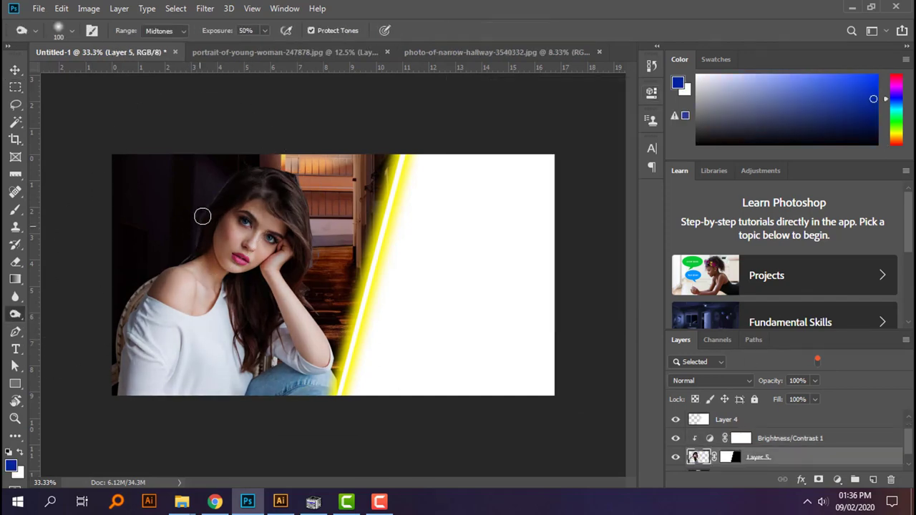
pyautogui.click(15, 69)
pyautogui.hotkey('ctrl', '+')
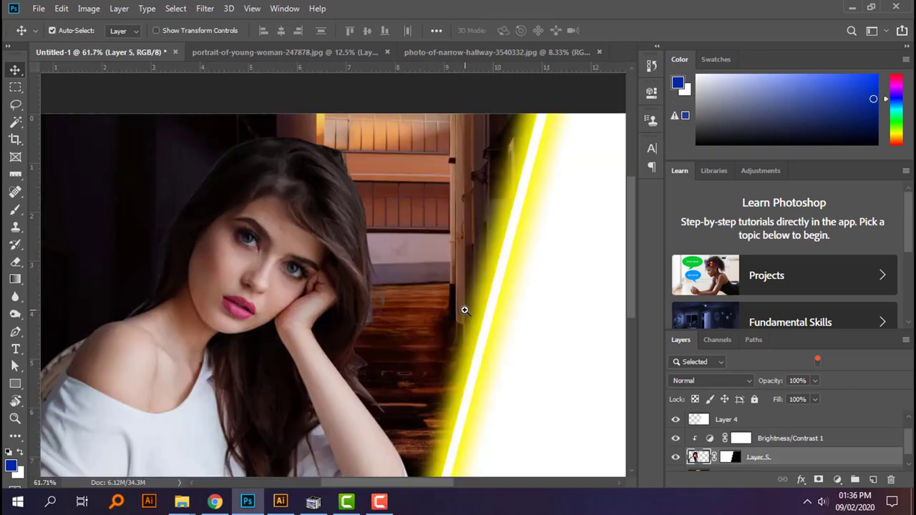
pyautogui.hotkey('ctrl', '+')
pyautogui.hotkey('ctrl', '0')
pyautogui.click(285, 51)
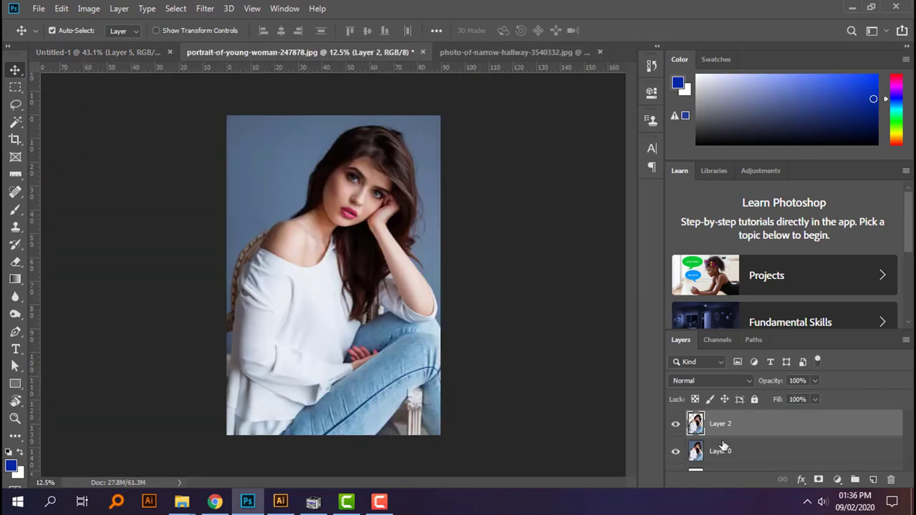
# Drag the blue-backdrop portrait into Untitled-1, undoing and redoing the misplaced first attempt
pyautogui.moveTo(698, 448); pyautogui.dragTo(722, 444)
pyautogui.hotkey('ctrl', 'z')
pyautogui.moveTo(345, 55); pyautogui.dragTo(368, 239)
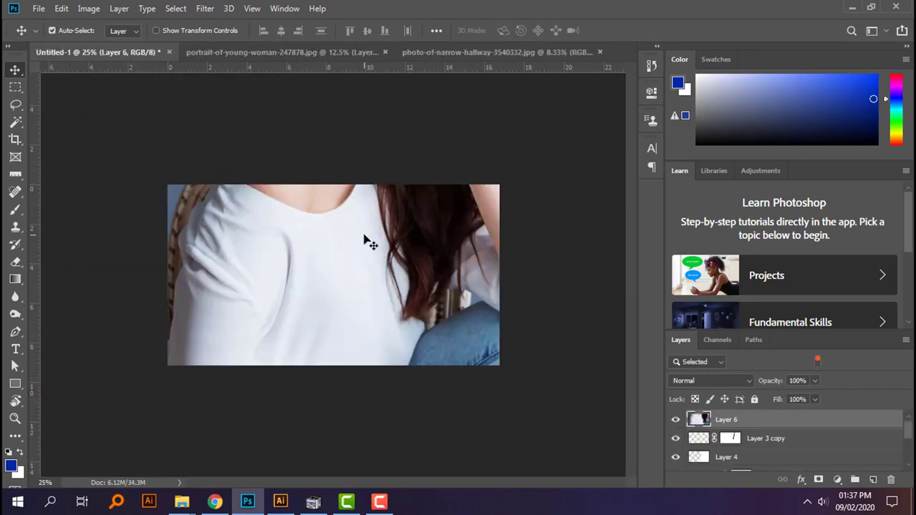
# Scale the portrait to banner height, move it right, and load the right-side selection
pyautogui.hotkey('ctrl', '-')
pyautogui.hotkey('ctrl', 't')
pyautogui.moveTo(298, 434); pyautogui.dragTo(351, 267)
pyautogui.press('Return')
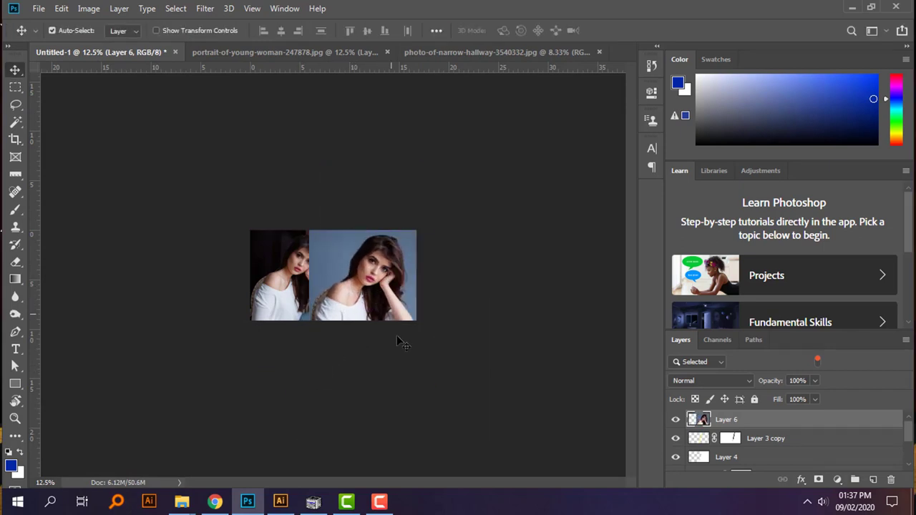
pyautogui.hotkey('ctrl', 't')
pyautogui.moveTo(307, 336); pyautogui.dragTo(331, 320)
pyautogui.press('Return')
pyautogui.keyDown('ctrl'); pyautogui.click(698, 421); pyautogui.keyUp('ctrl')
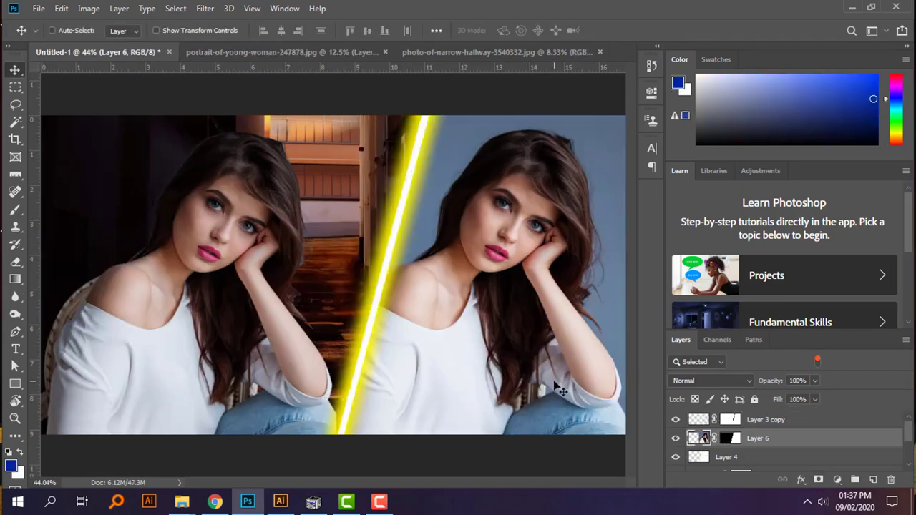